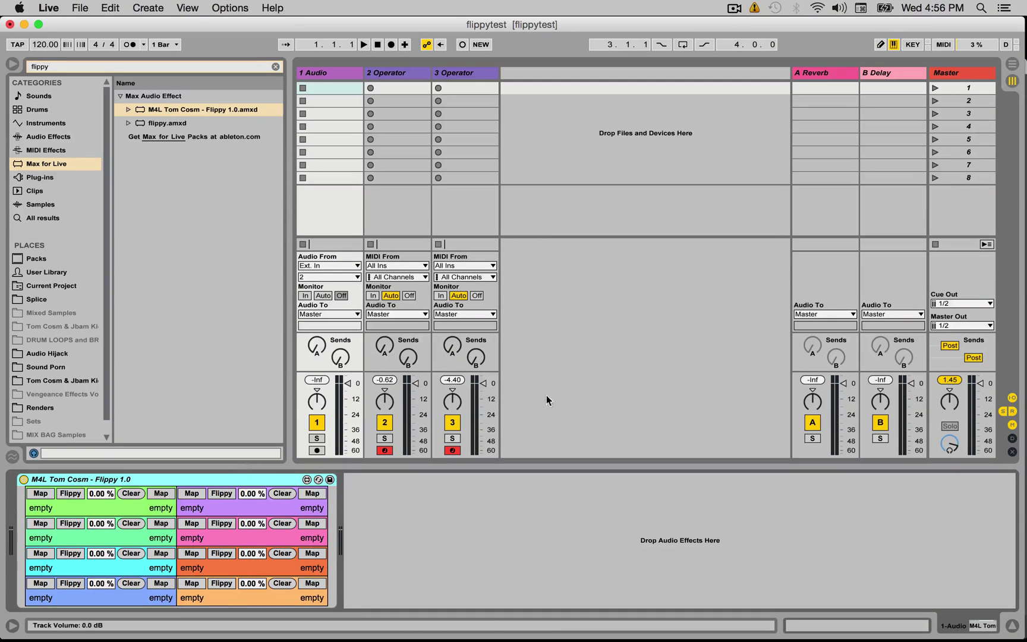
Scroll through the Max idea brainstorm post and comments in Safari, then switch back to Ableton Live.
left_click(604, 625)
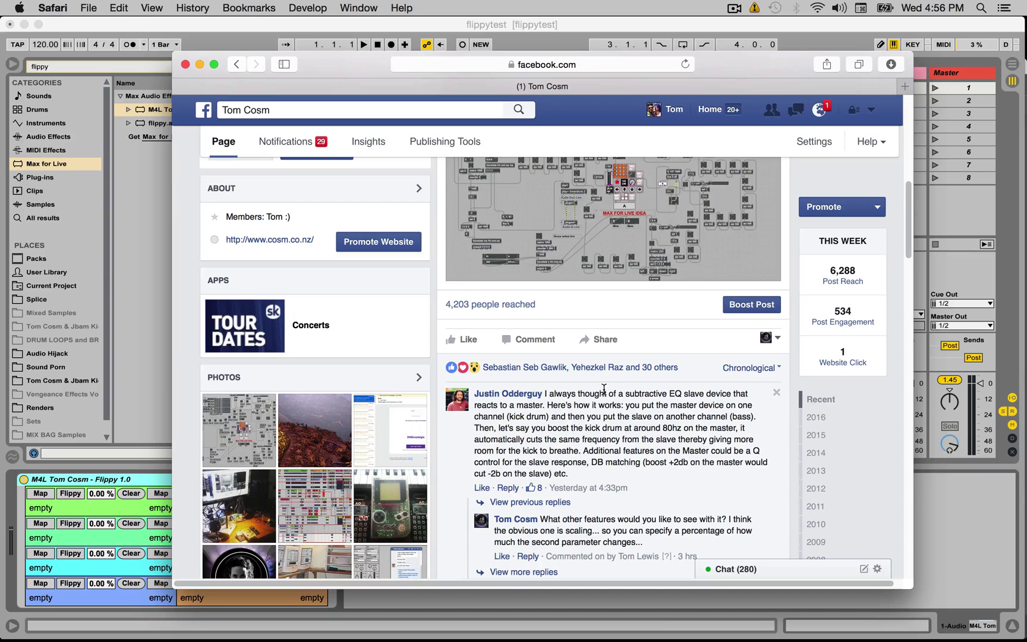
scroll(606, 392, "up", 5)
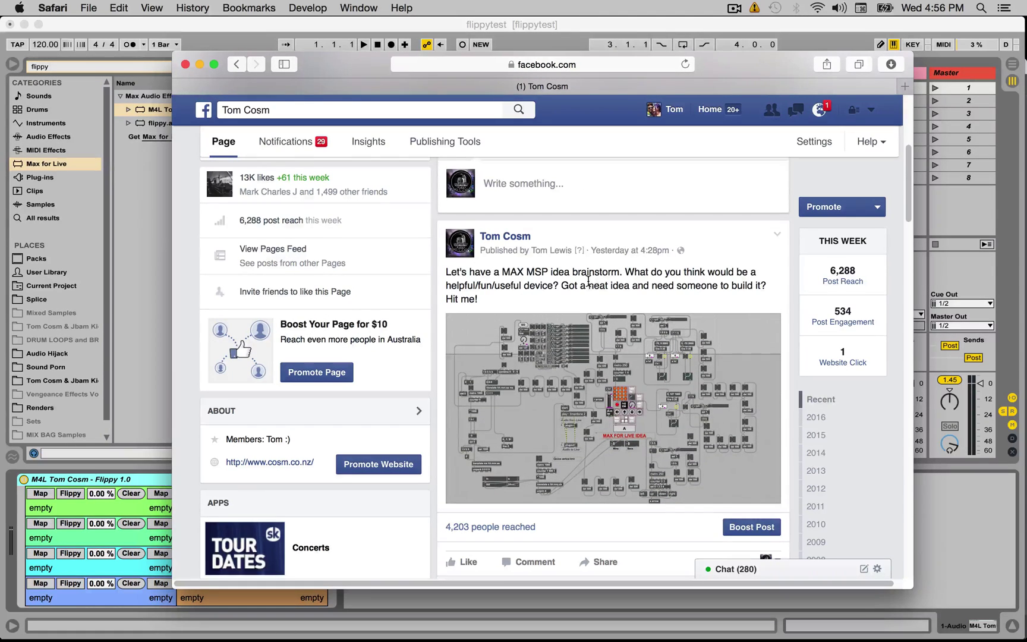
scroll(589, 280, "down", 6)
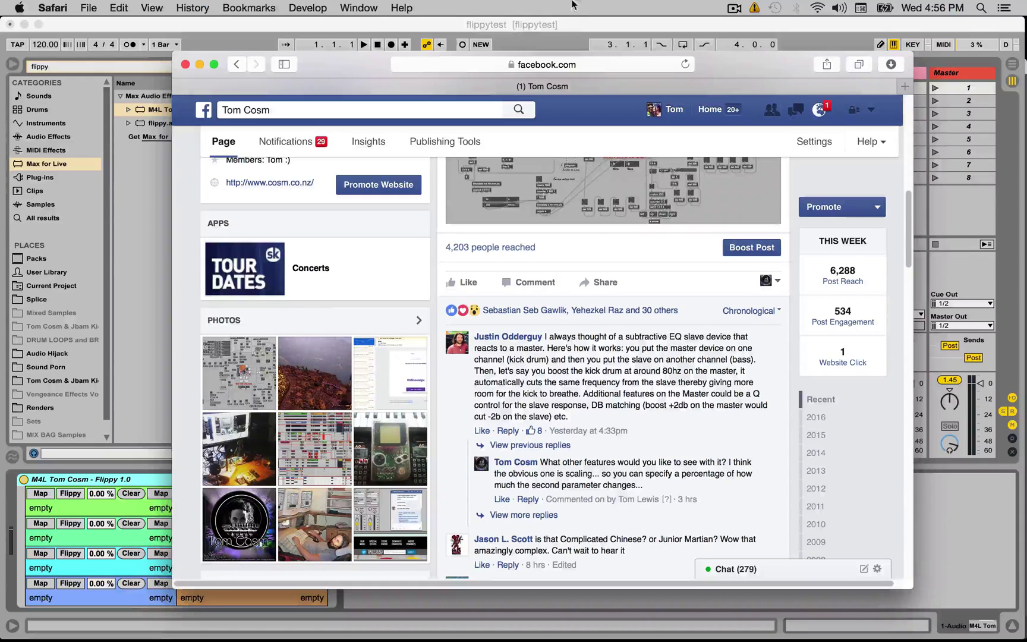
left_click(572, 23)
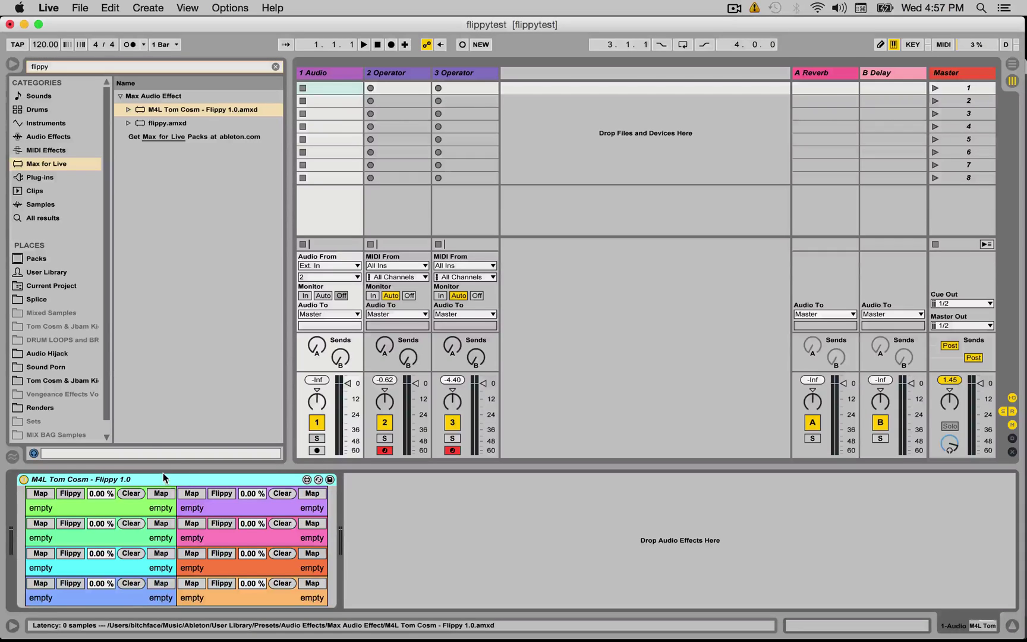
Clear the browser search and load two EQ Eights from Audio Effects after Flippy.
left_click(54, 136)
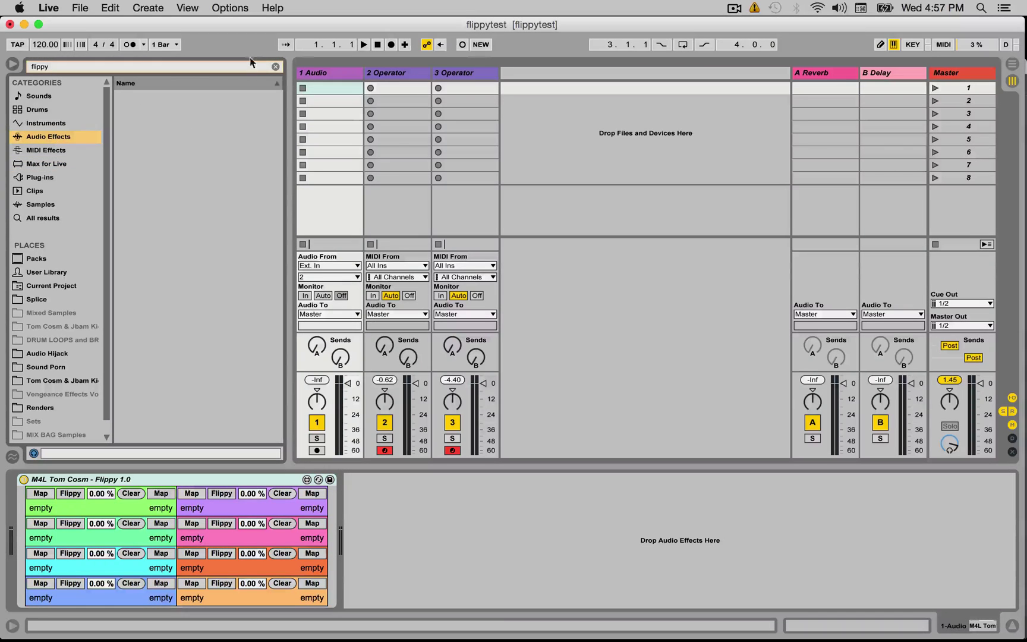
left_click(275, 66)
double_click(145, 236)
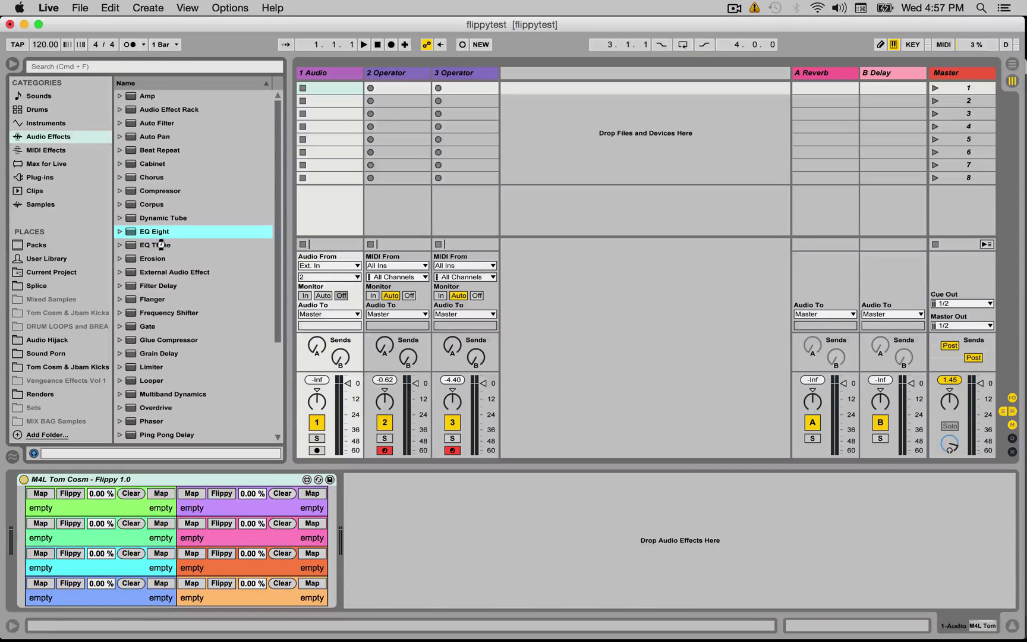
double_click(144, 236)
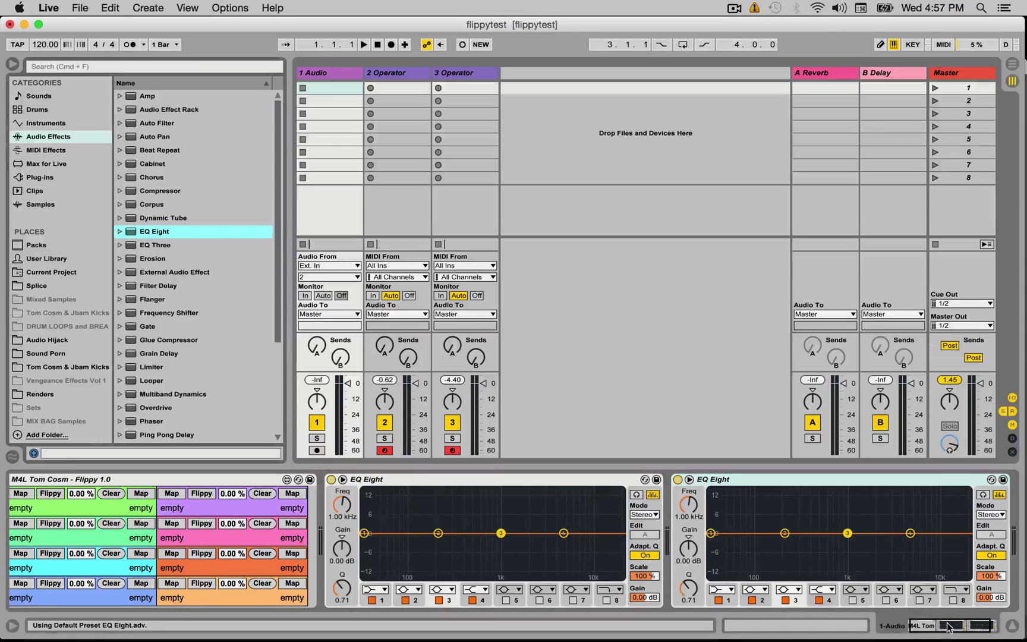
Map Flippy's row 1 master to the first EQ's 3 Gain A and slave to the second's.
left_click(773, 607)
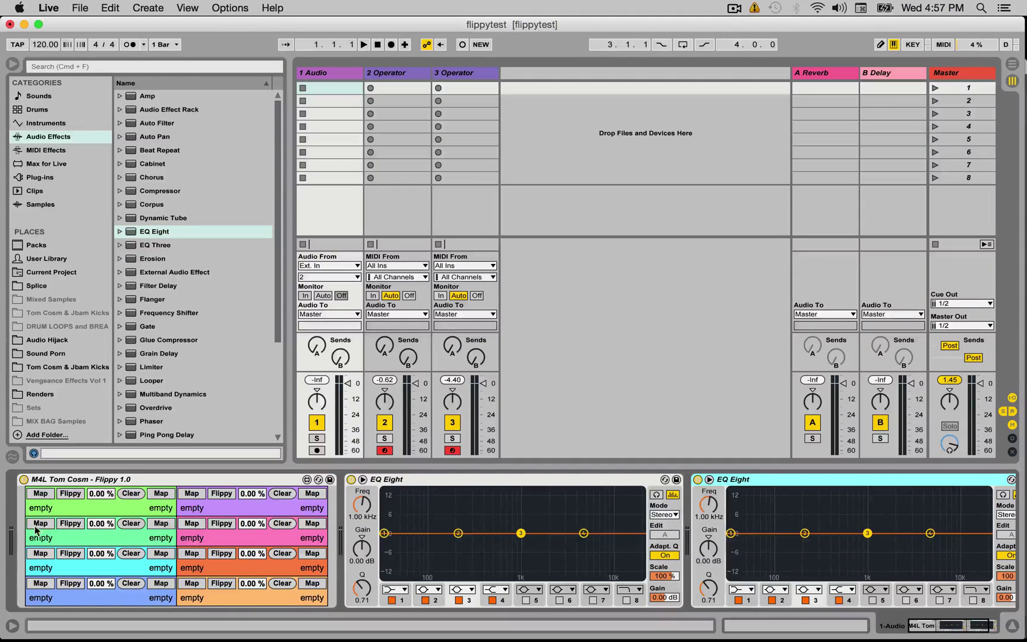
left_click(40, 494)
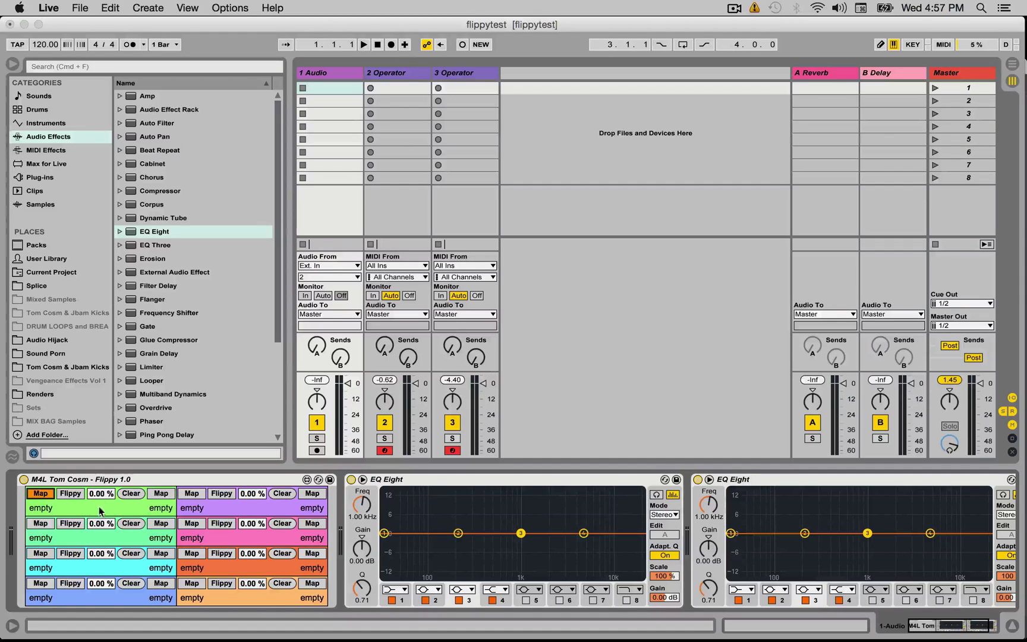
left_click(367, 553)
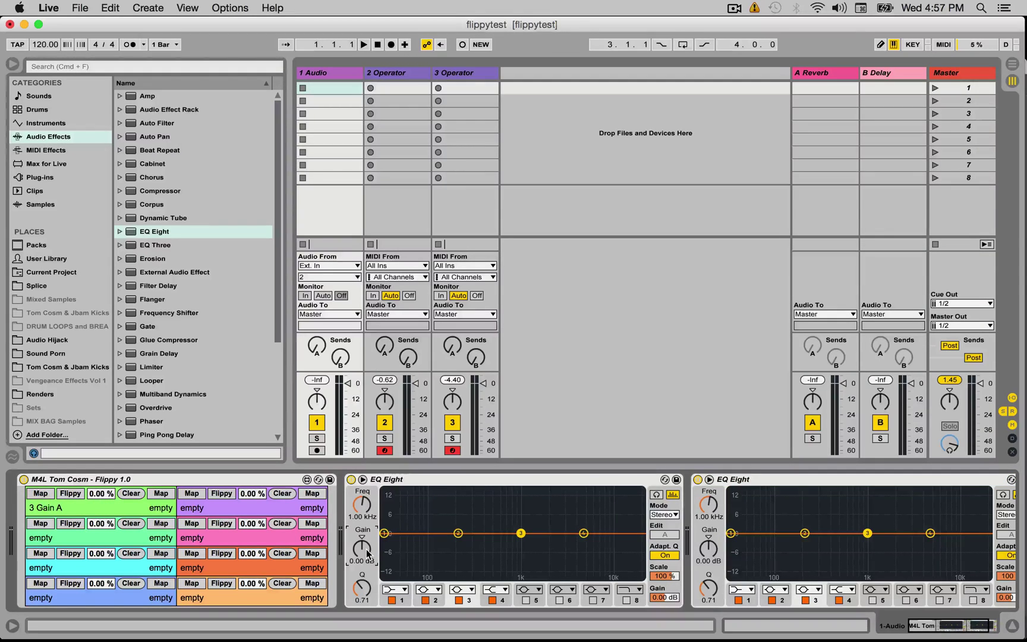
left_click(161, 498)
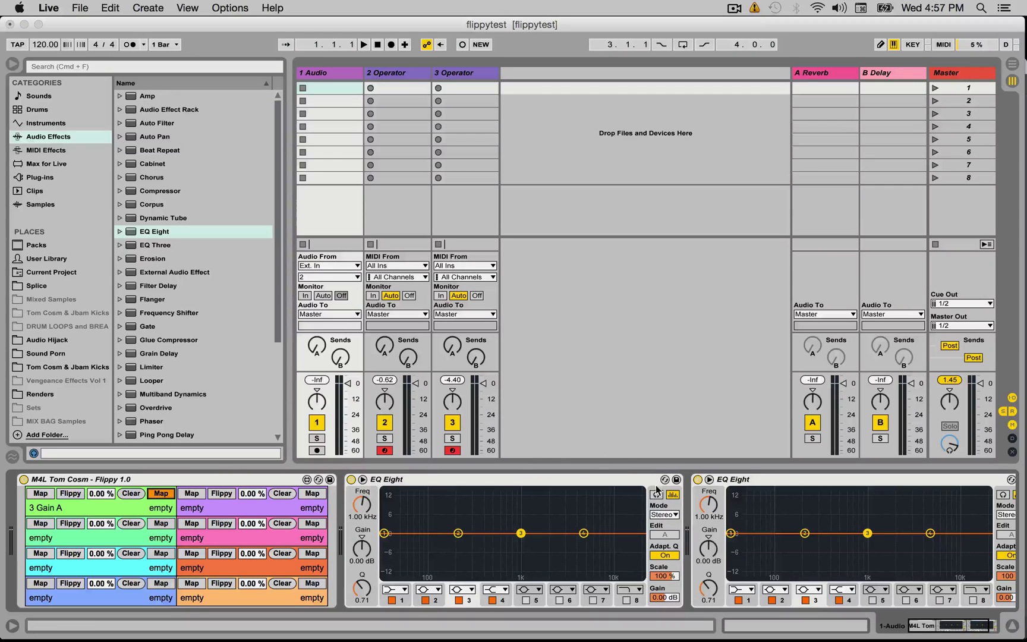
left_click(712, 551)
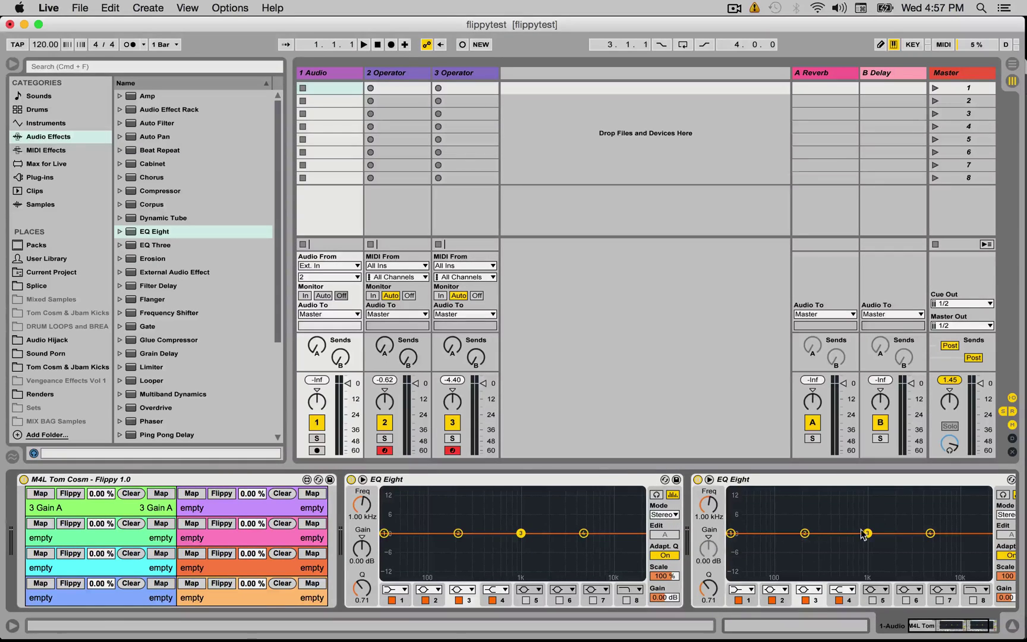
Raise Flippy's first pair to 100%, test it with the first EQ's gain, then invert it.
left_click_drag(96, 497, 97, 475)
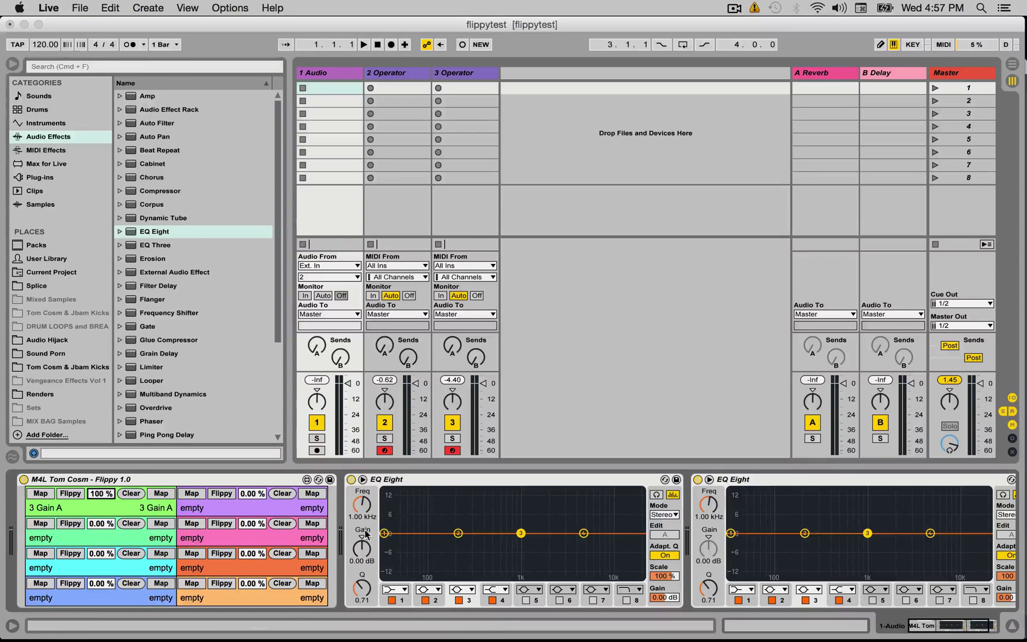
left_click_drag(366, 556, 367, 519)
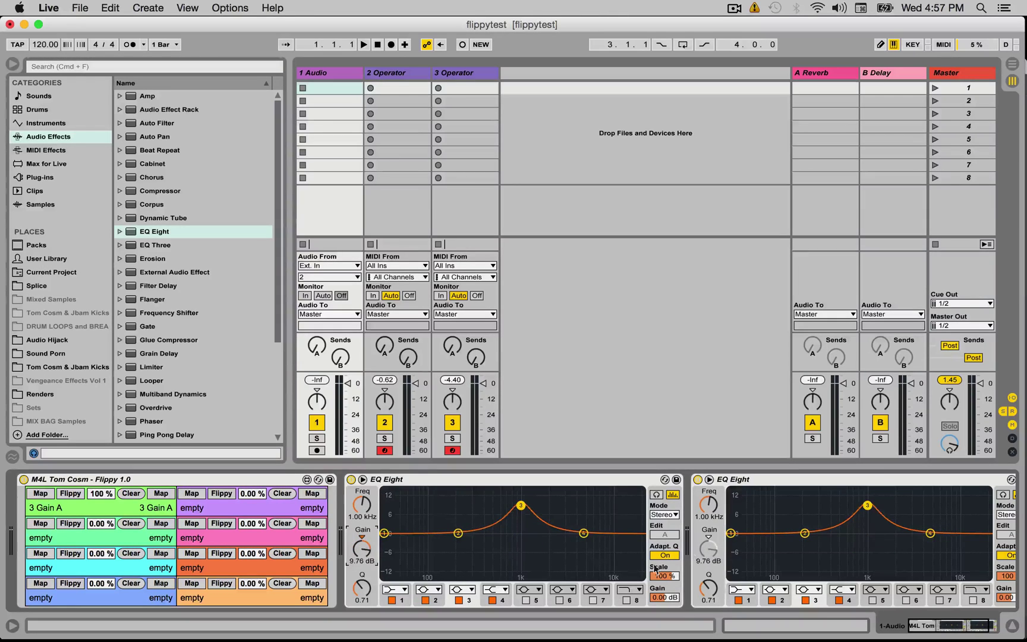
left_click(708, 548)
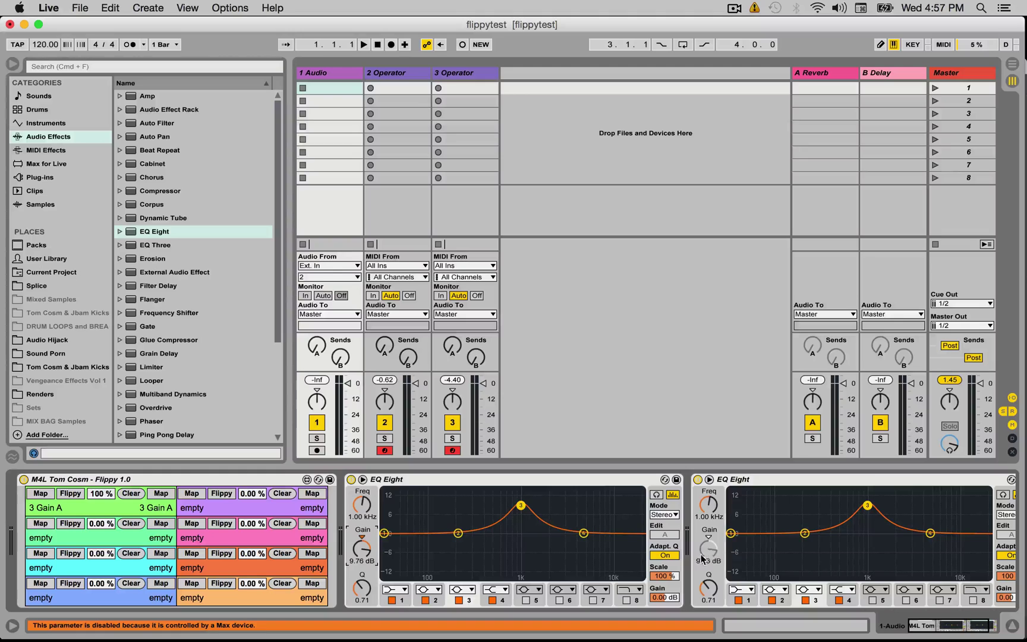
left_click_drag(358, 548, 357, 578)
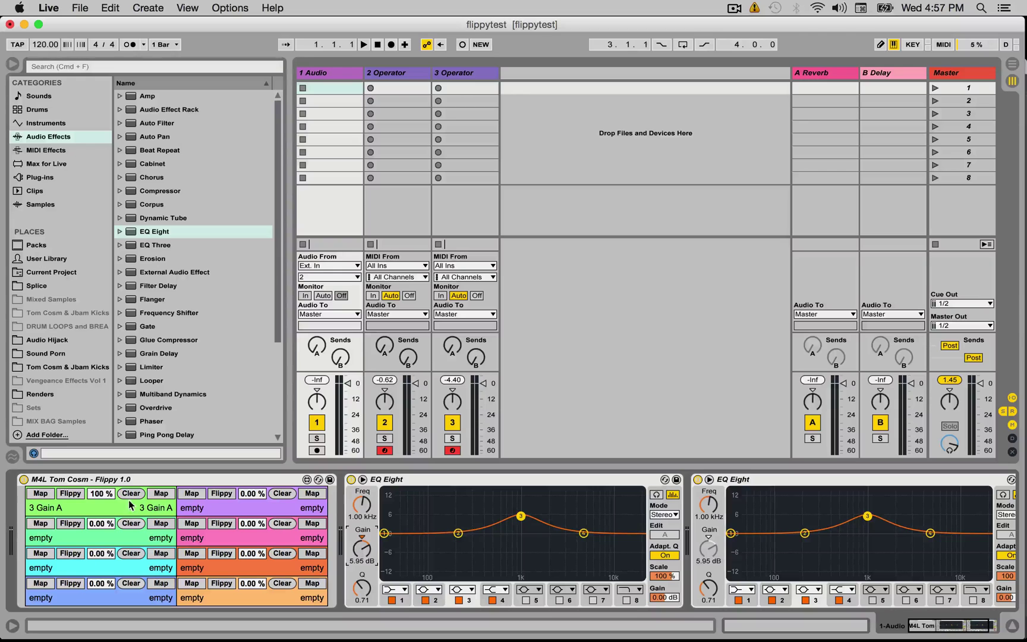
left_click(64, 498)
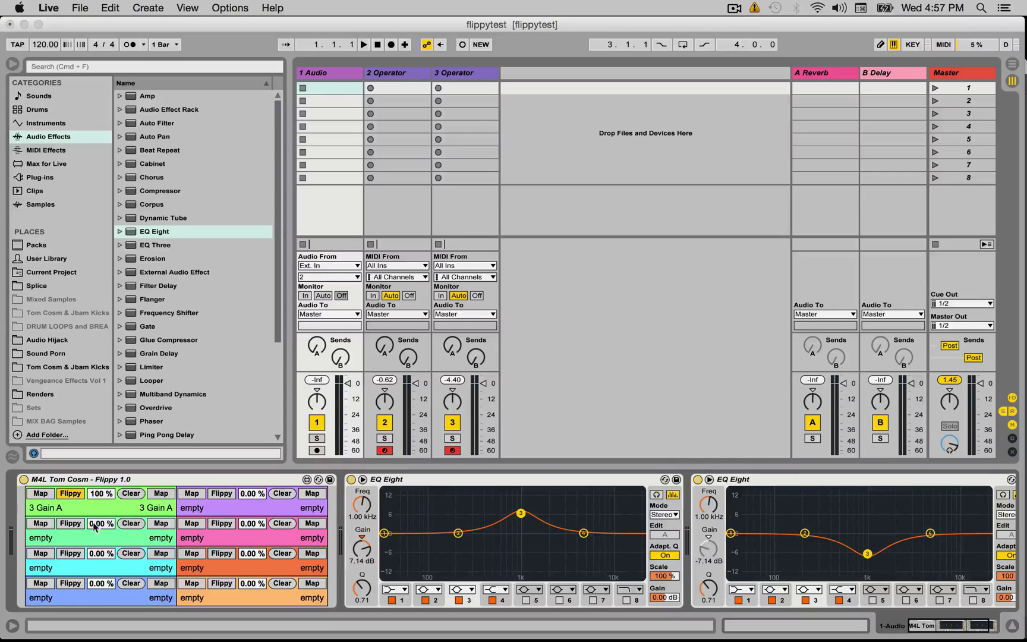
Map Flippy's row 2 to 3 Frequency A on both EQ Eights and set it to 100%.
left_click(41, 523)
left_click(361, 505)
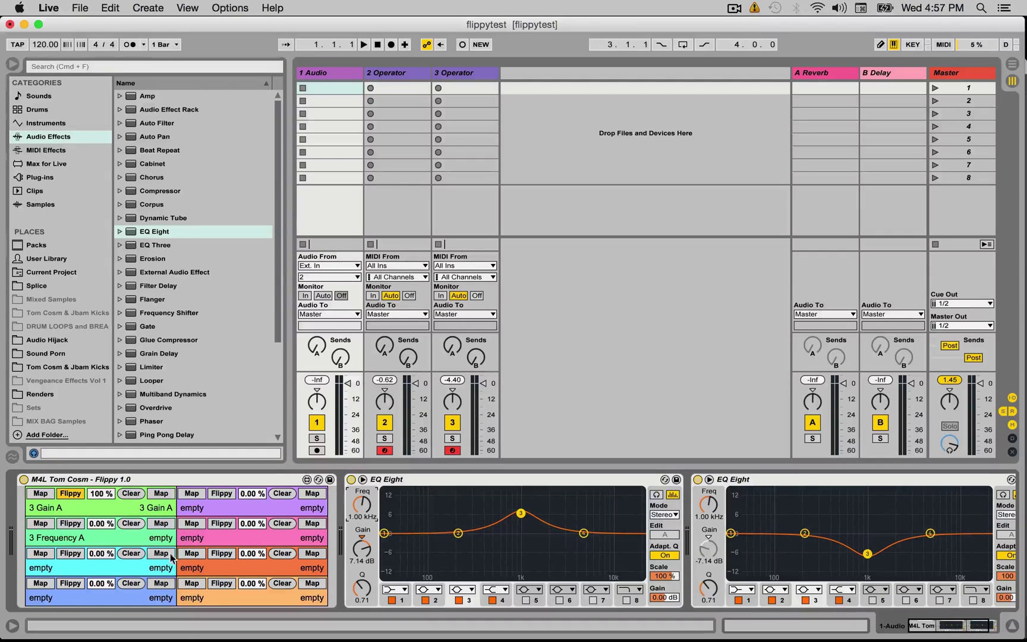
left_click(161, 523)
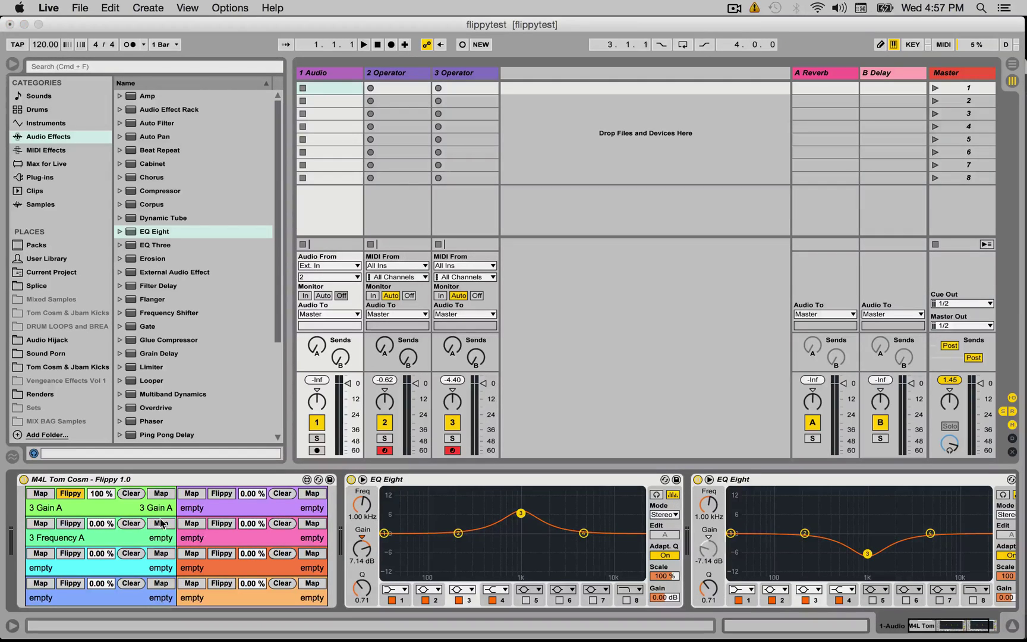
left_click(710, 504)
left_click_drag(104, 525, 90, 497)
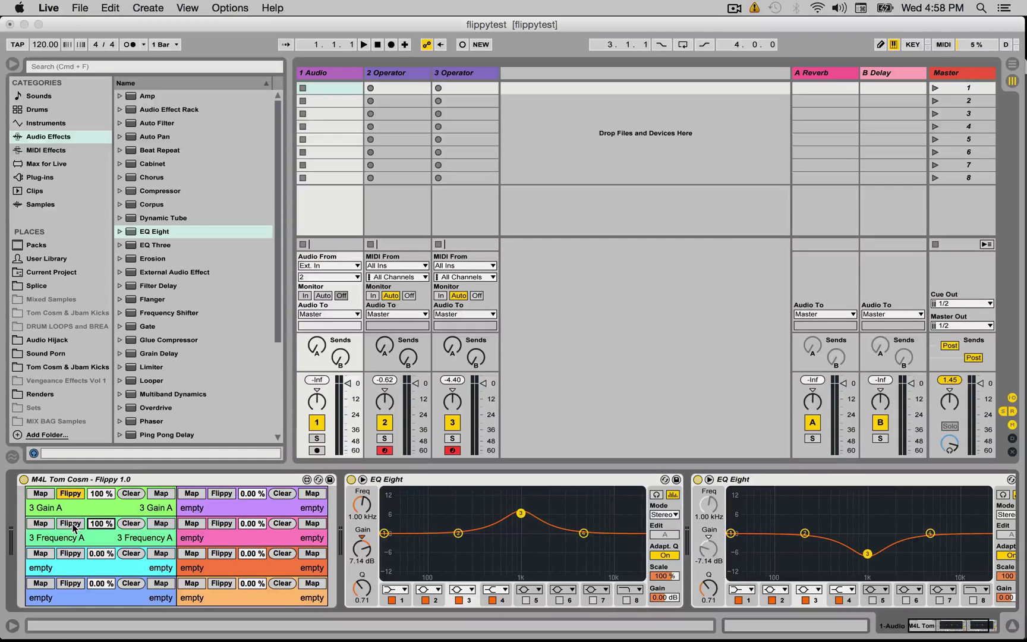
Sweep the first EQ's band 3 frequency higher to test the link, then select the second EQ.
left_click_drag(367, 508, 367, 543)
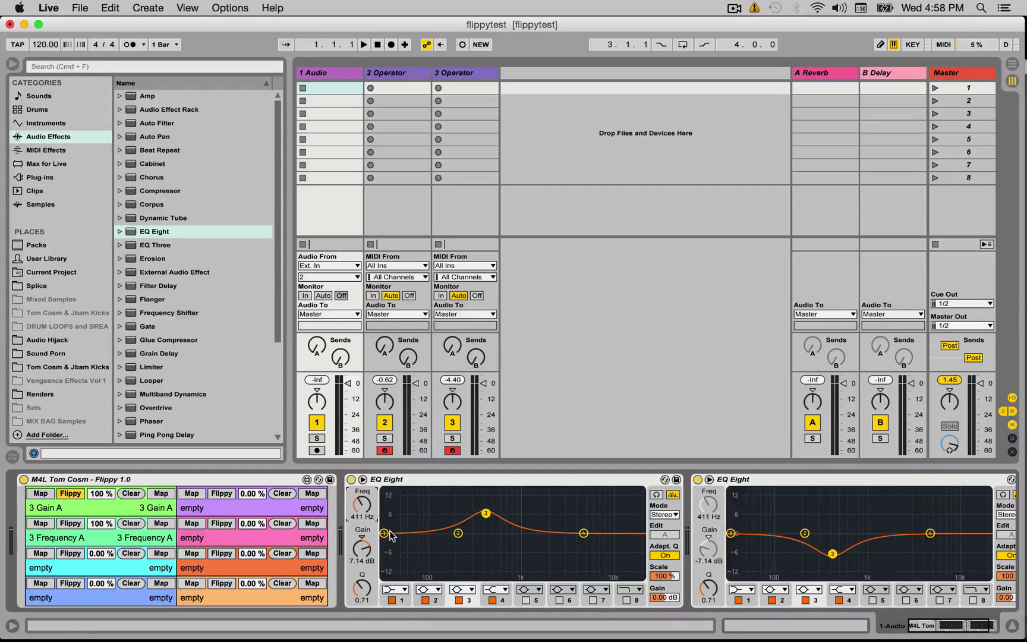
left_click_drag(485, 513, 538, 515)
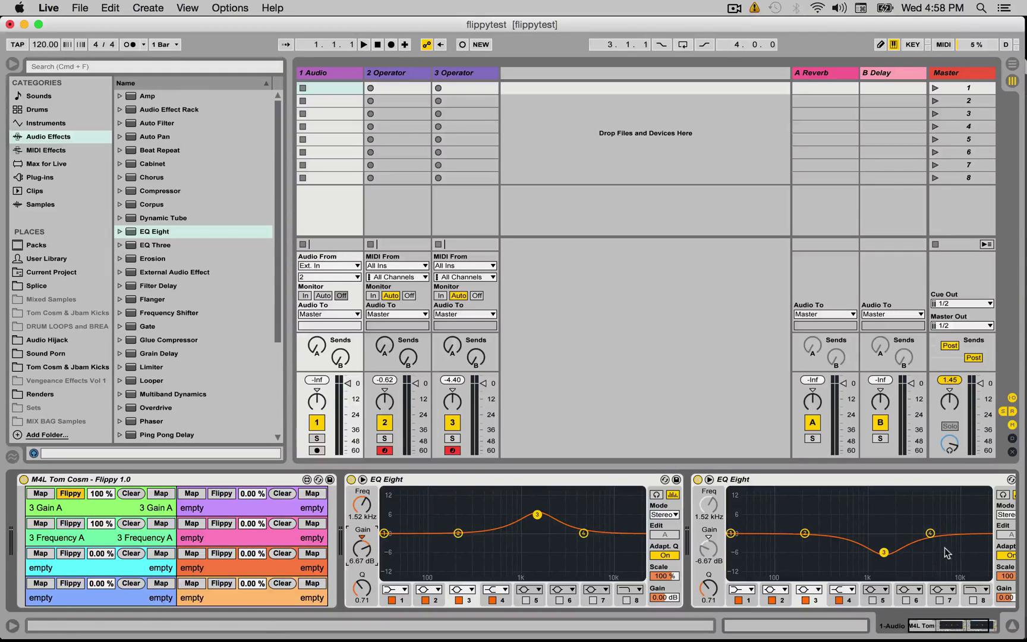
left_click(778, 477)
Select Flippy and record-arm the 2 Operator track, then the 3 Operator track.
left_click(263, 484)
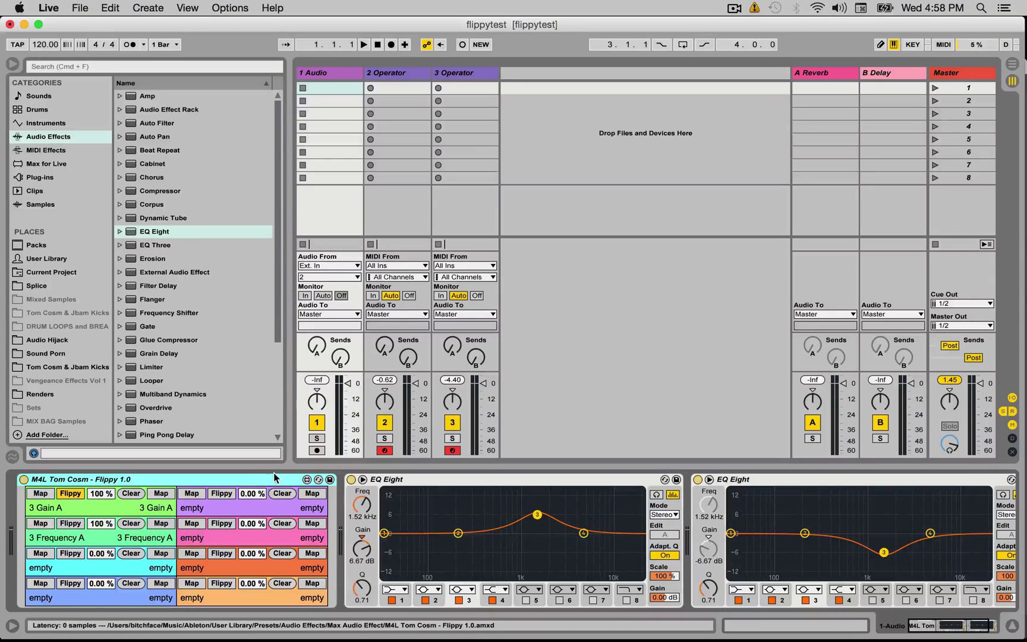
left_click(404, 71)
left_click(385, 450)
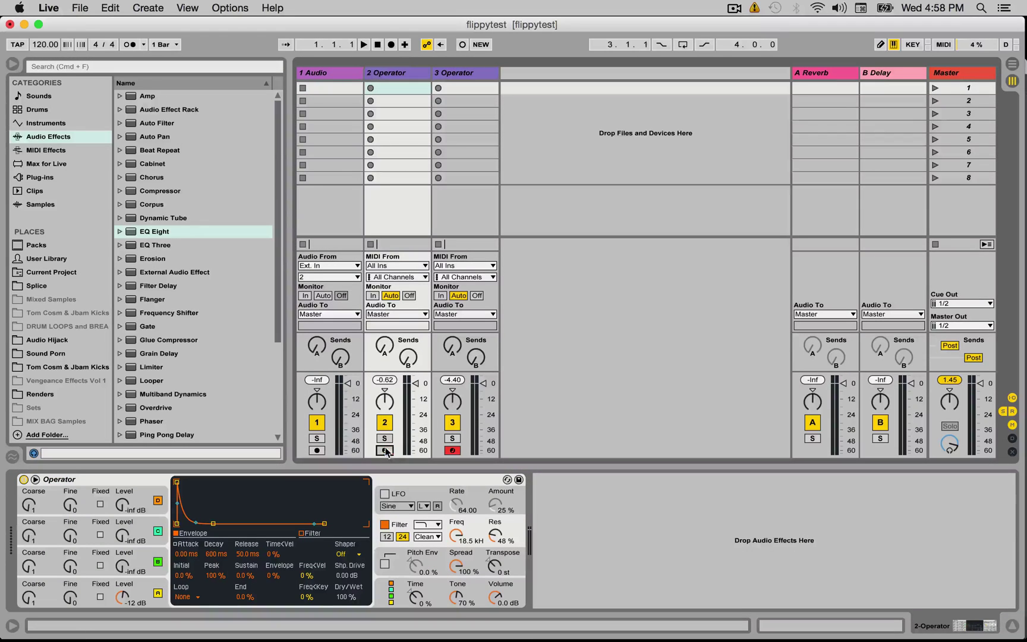
left_click(385, 450)
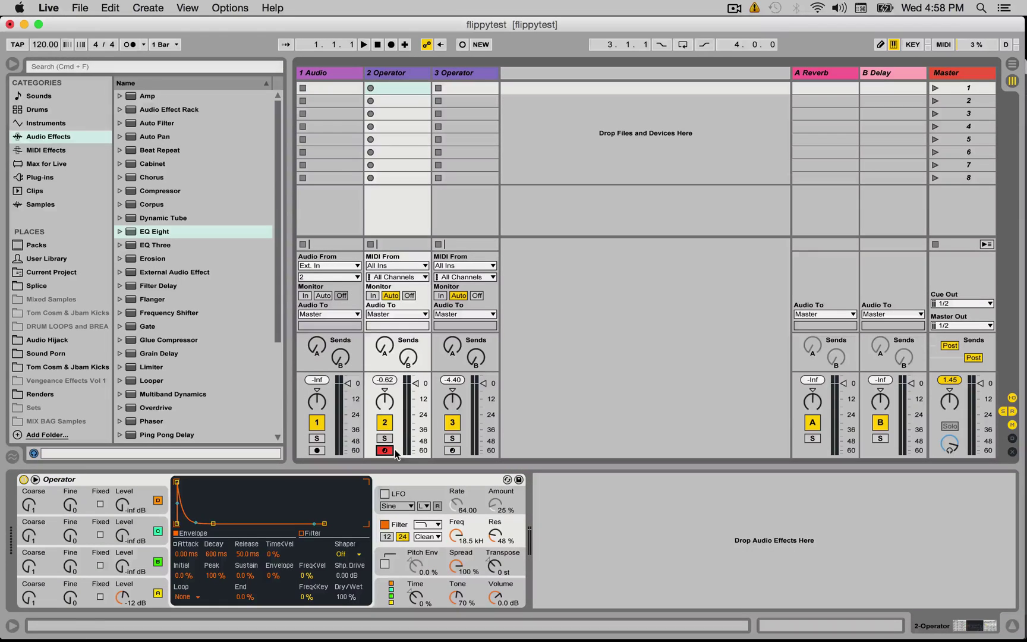
left_click(477, 72)
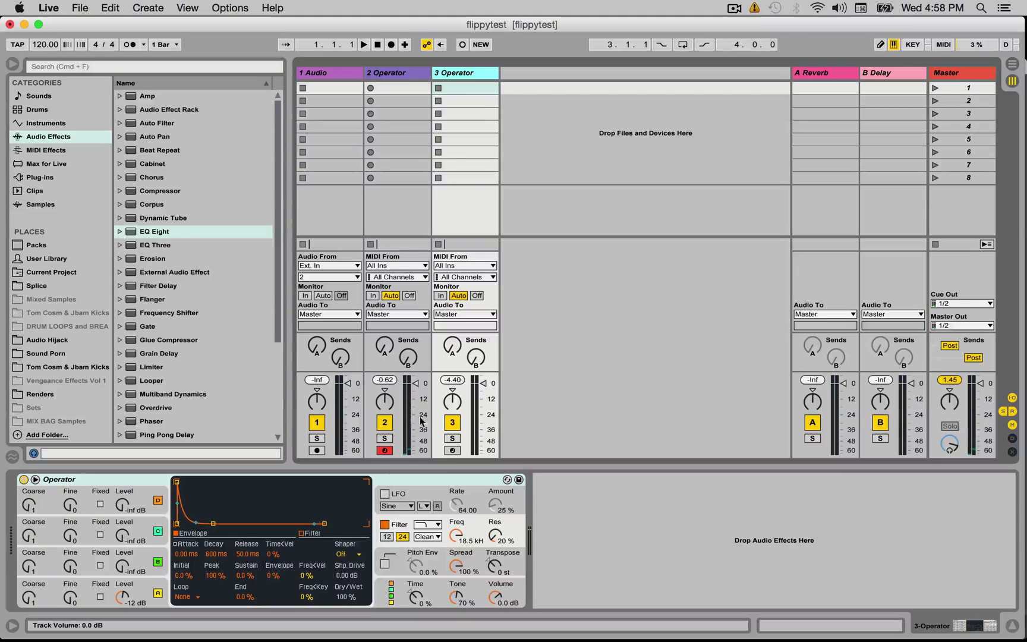
left_click(452, 451)
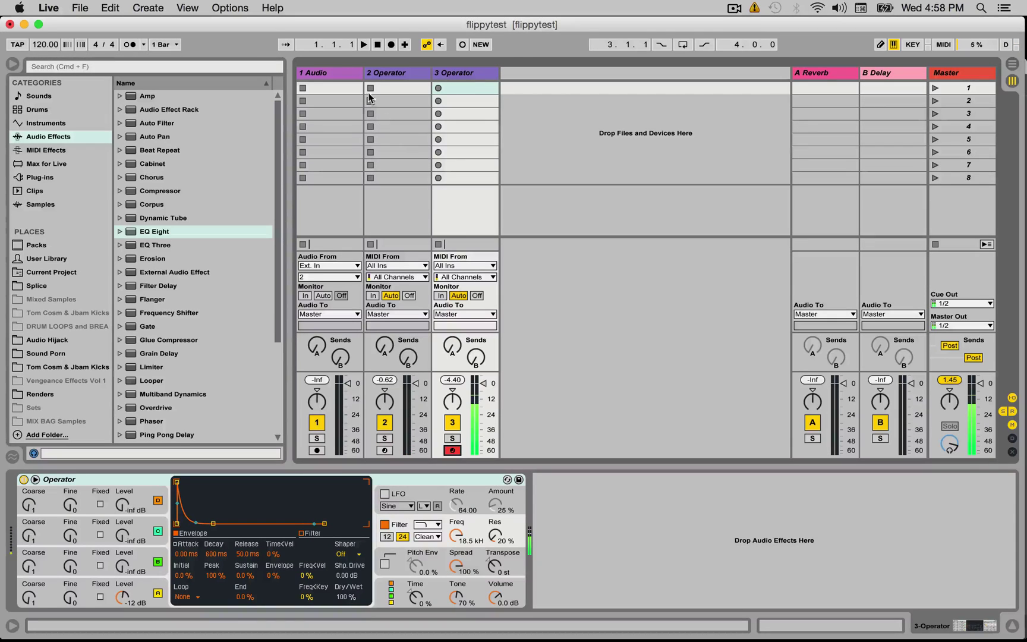
Map Flippy's row 3 to Filter Freq on 2 Operator (master) and 3 Operator (slave).
left_click(326, 71)
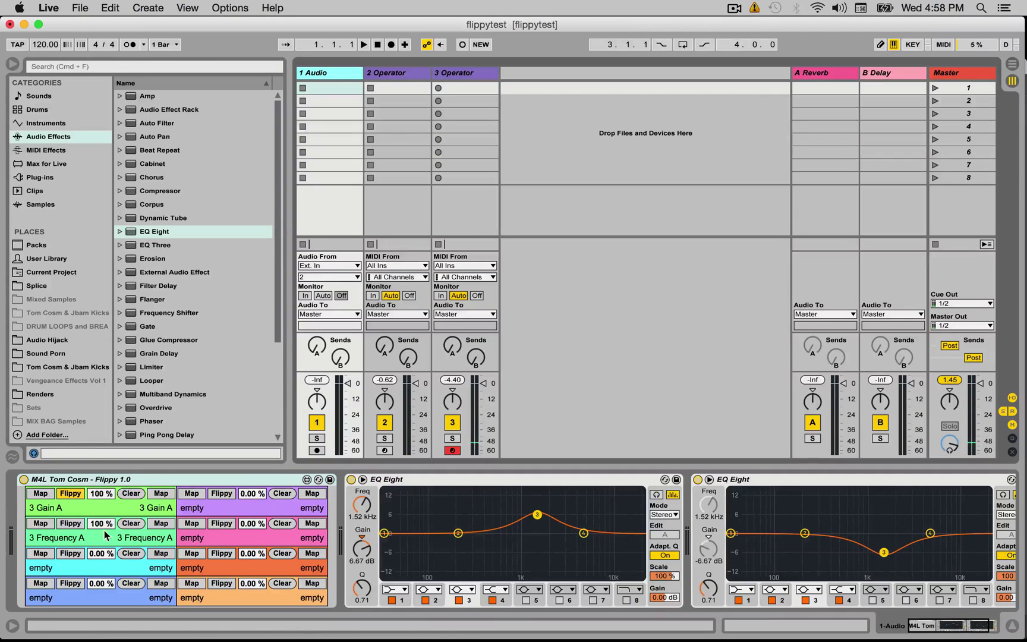
left_click(41, 554)
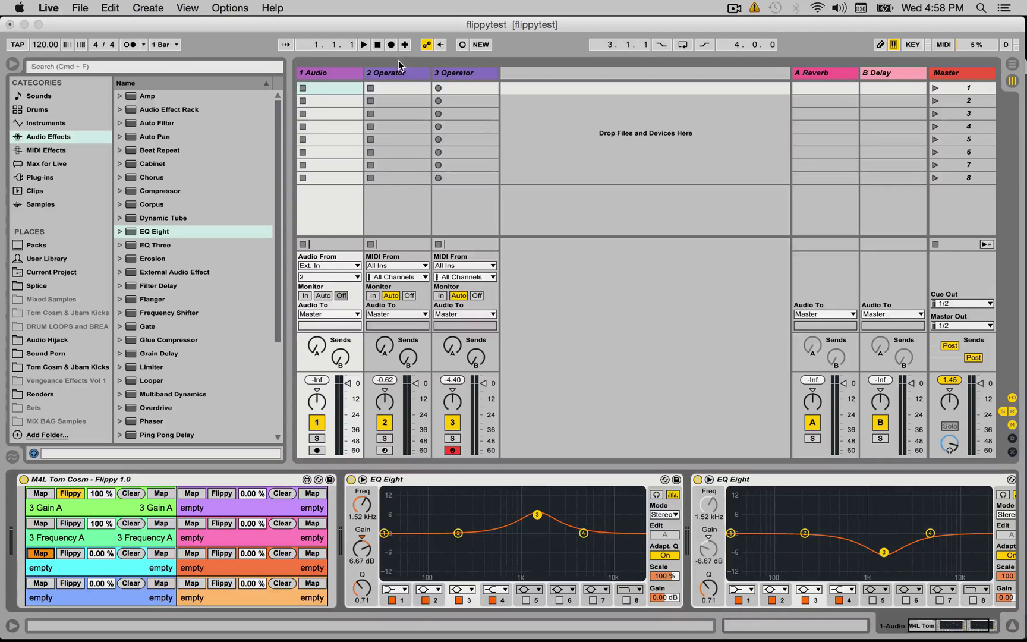
left_click(397, 73)
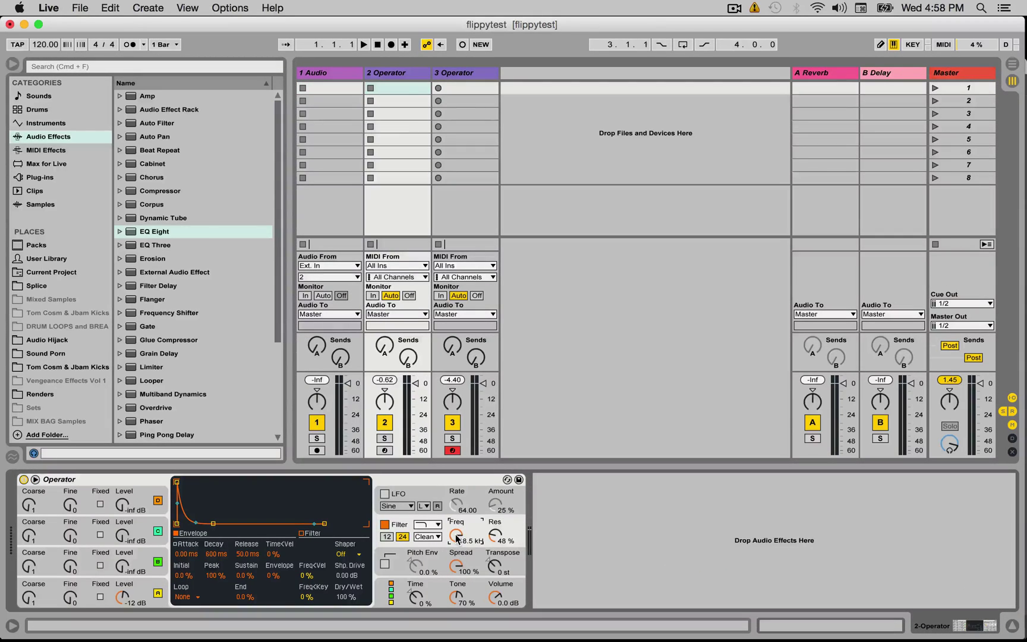
left_click(336, 78)
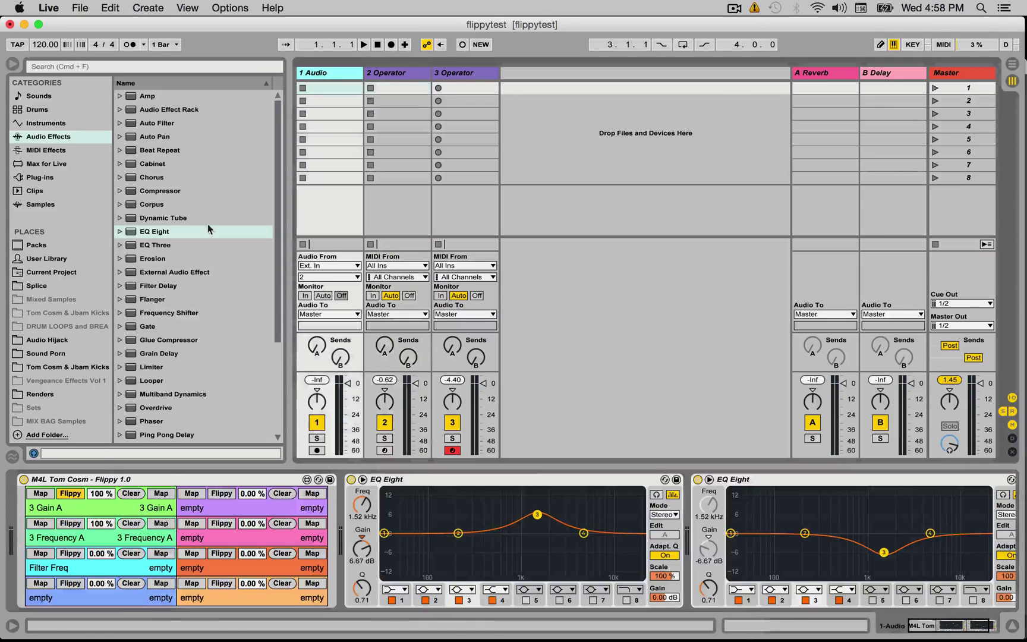
left_click(455, 73)
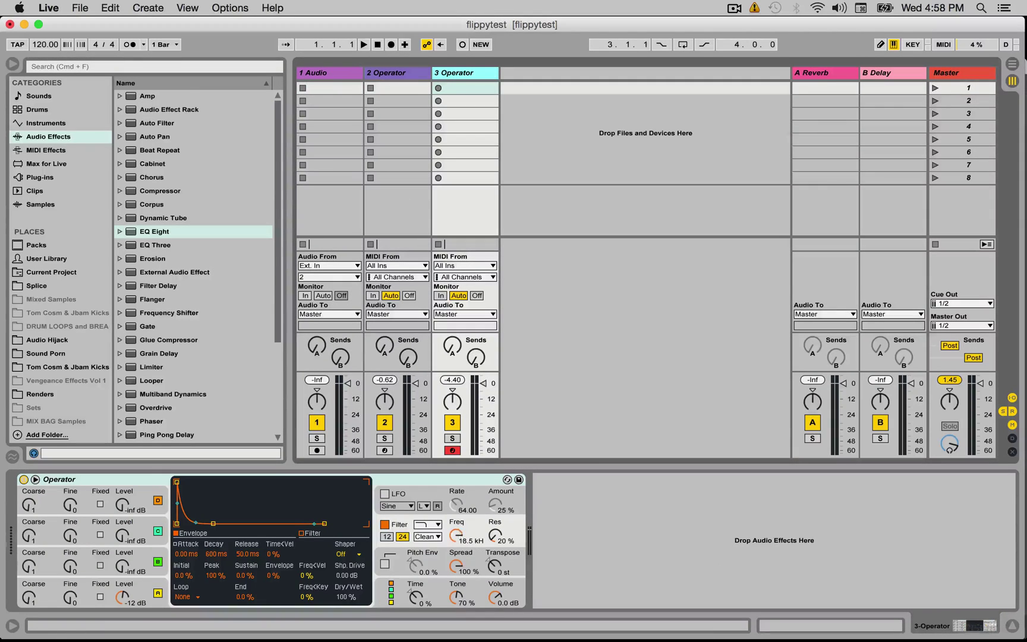
left_click(458, 537)
left_click(459, 545)
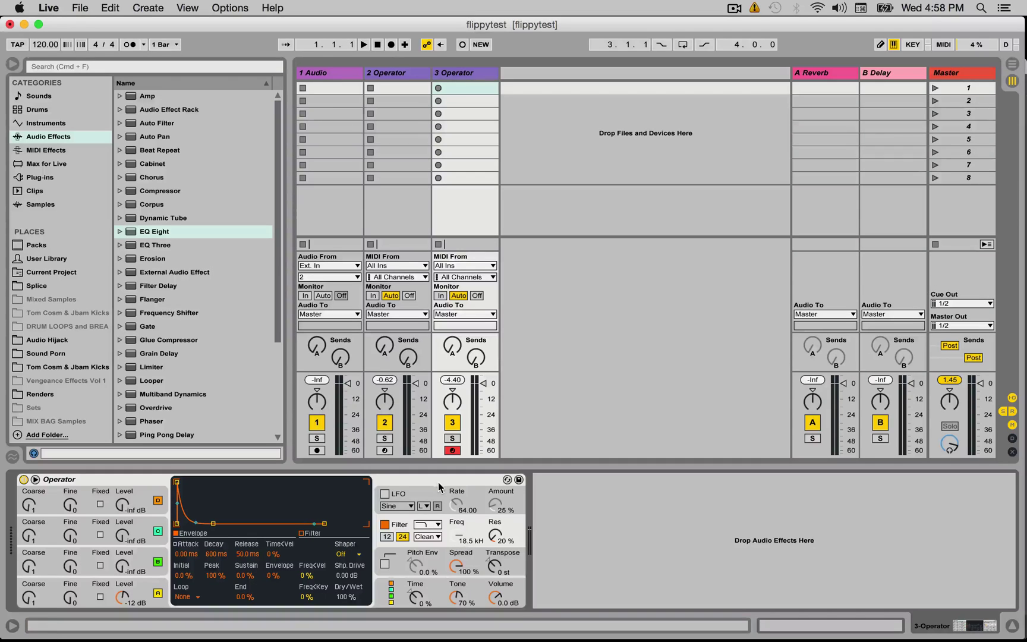
left_click(335, 73)
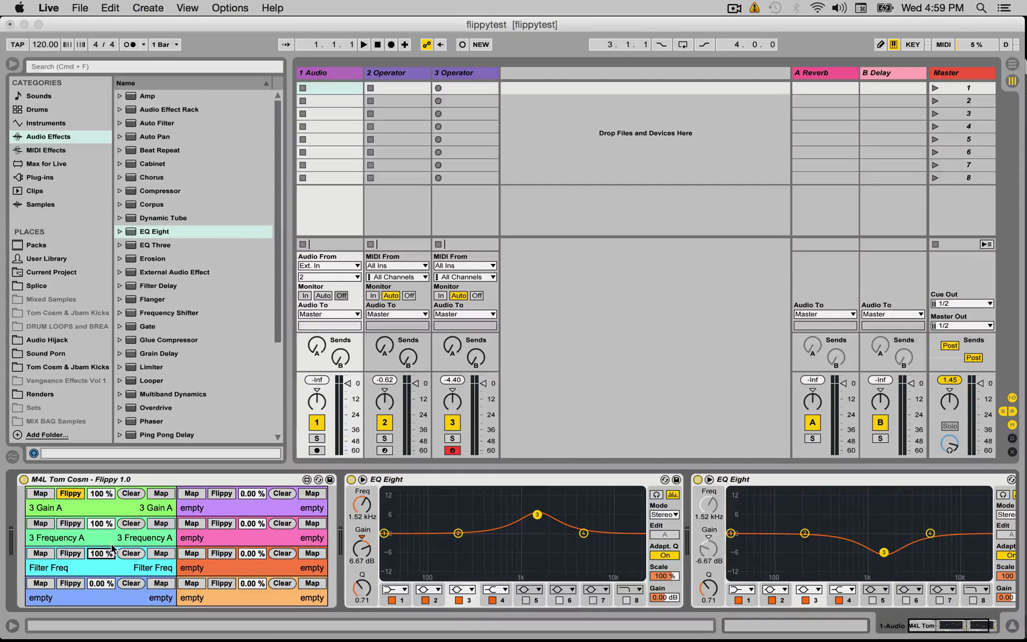
Invert the Filter Freq pair, then lower 2 Operator's cutoff to 5.73 kHz and 30 Hz.
left_click(71, 553)
left_click_drag(100, 553, 100, 559)
left_click(389, 74)
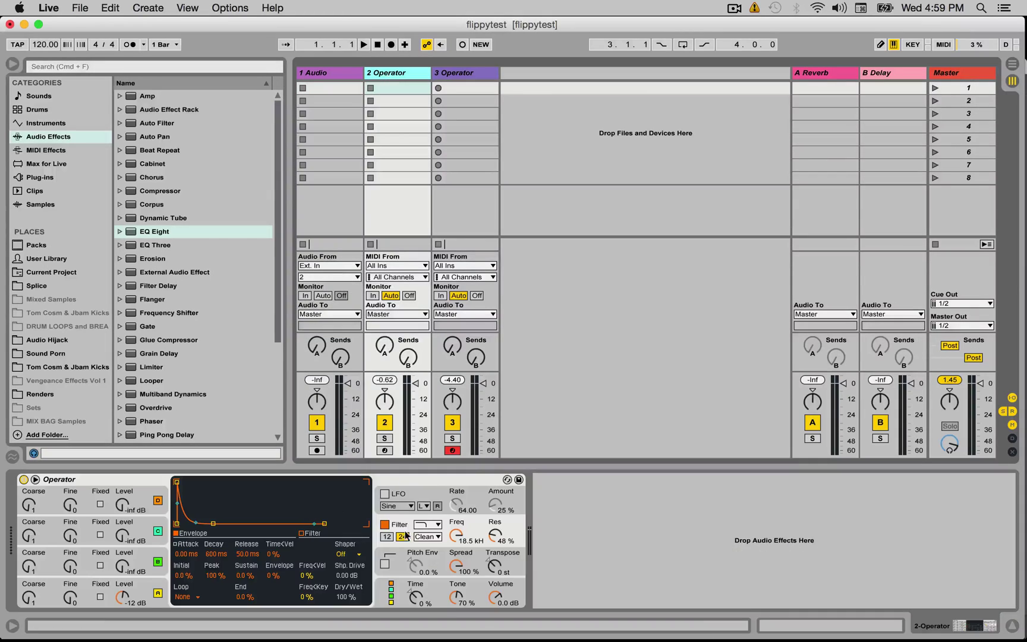
left_click(456, 536)
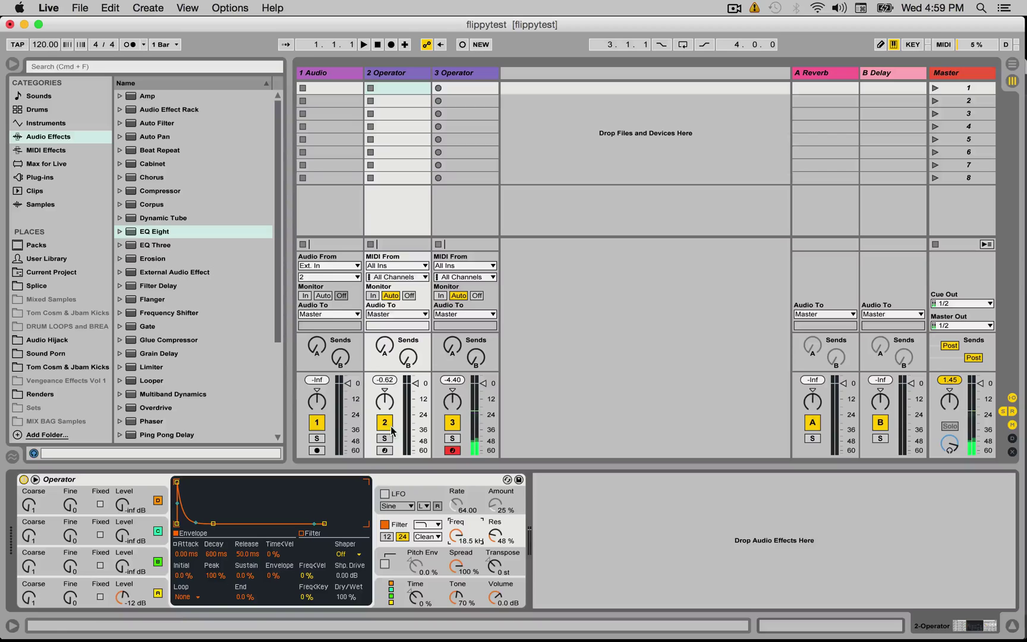
left_click_drag(445, 516, 445, 558)
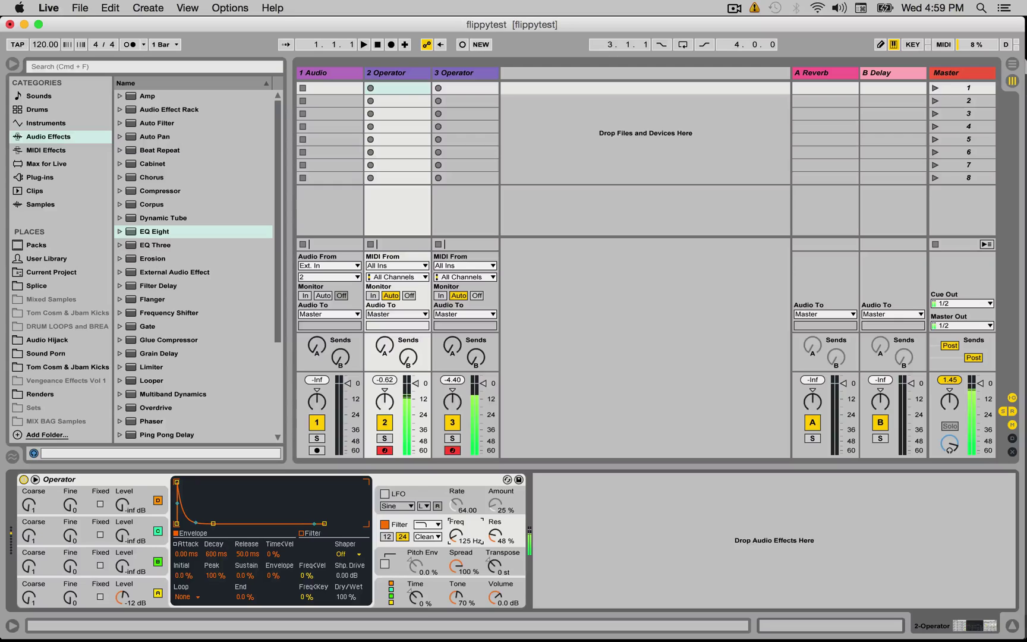
left_click_drag(458, 536, 458, 536)
Check 3 Operator's cutoff, then sweep 2 Operator's cutoff to about 1.87 kHz and back to 30 Hz.
left_click(466, 75)
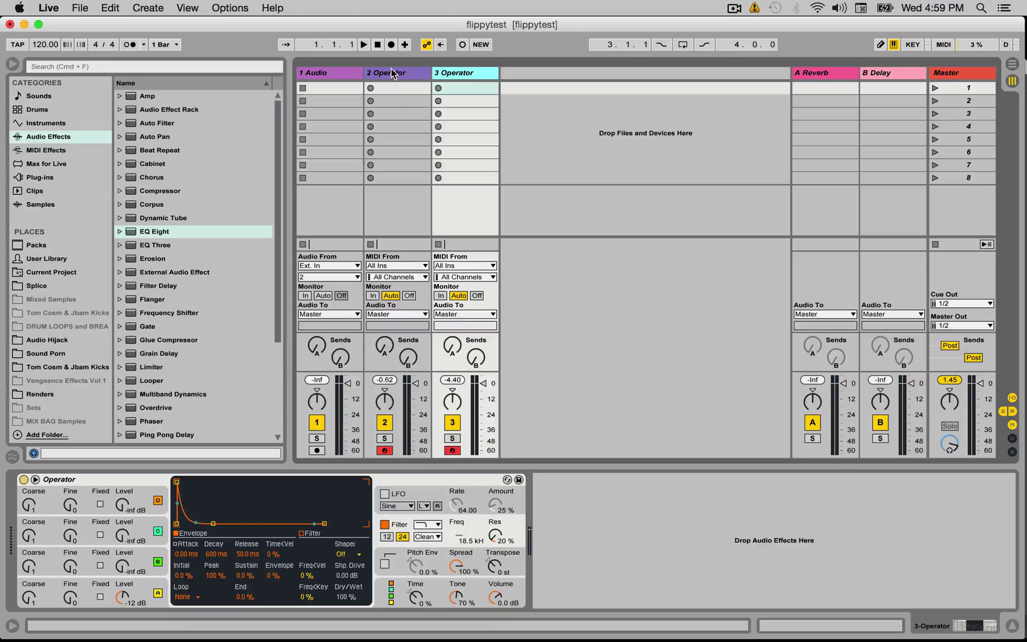
key("Left")
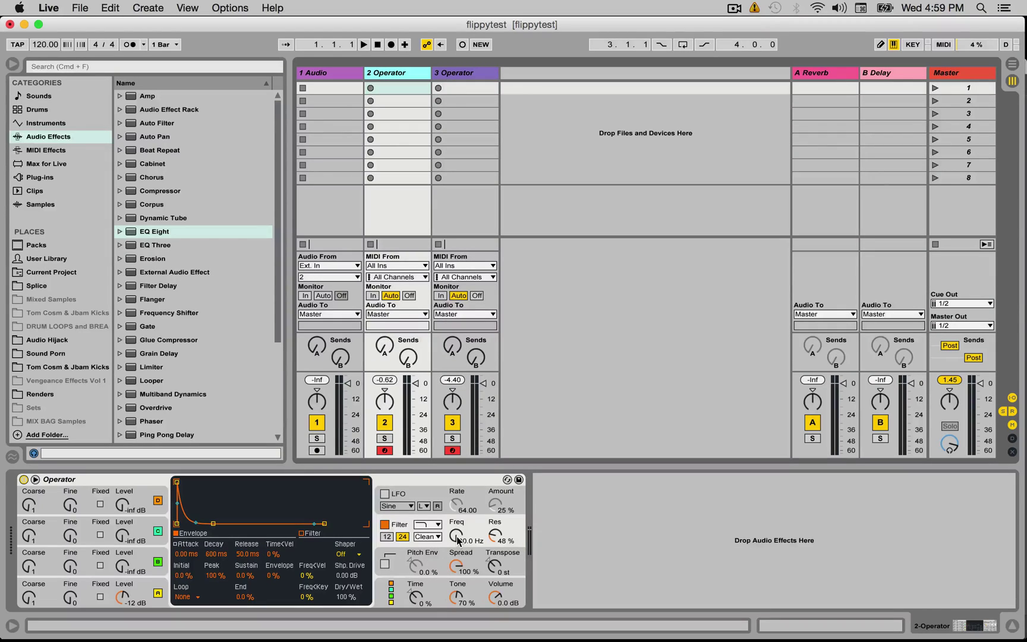
left_click_drag(458, 538, 457, 505)
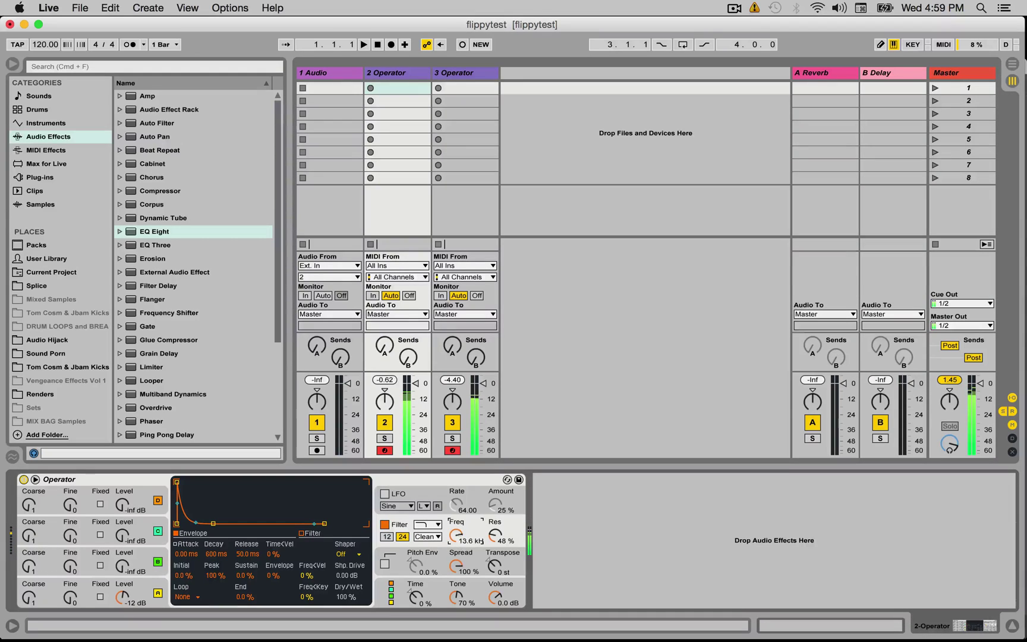
left_click_drag(457, 535, 456, 571)
Show the 1 Audio track's devices and select Flippy with its three 100% links.
left_click(332, 72)
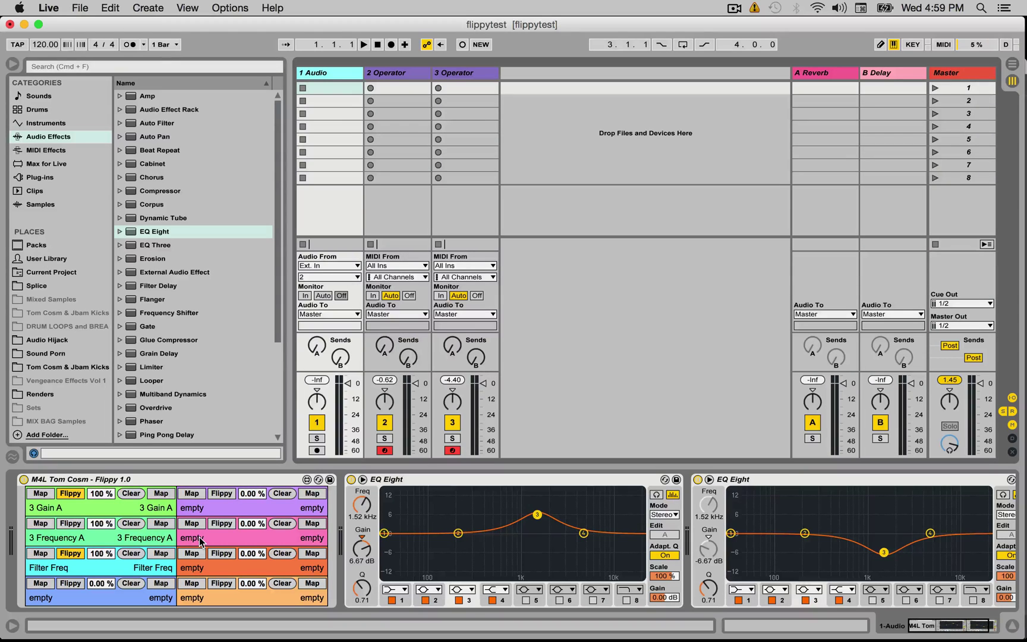
left_click(249, 486)
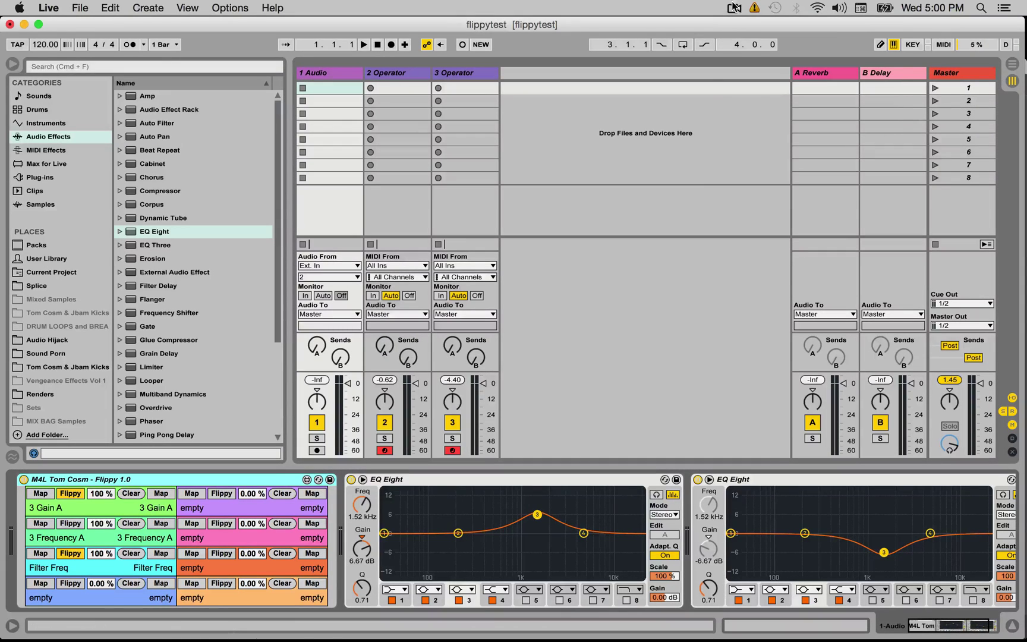